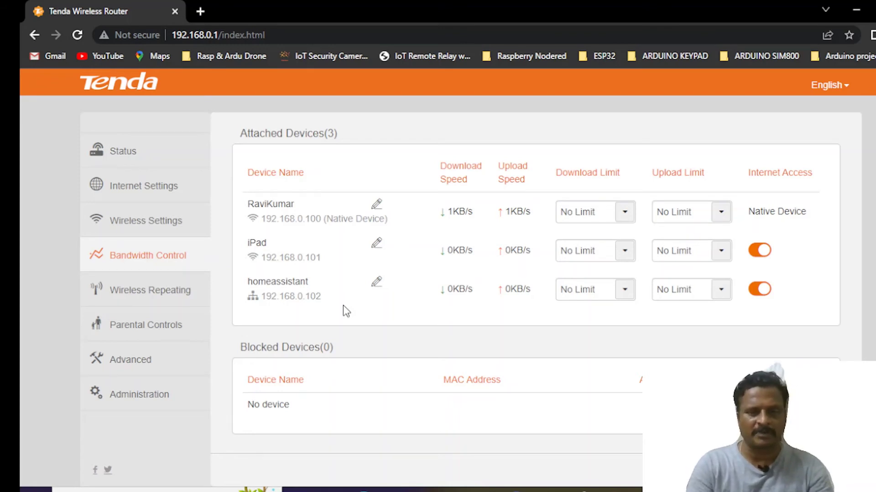
Open a new Chrome tab and go to 192.168.0.102:8123.
click(201, 11)
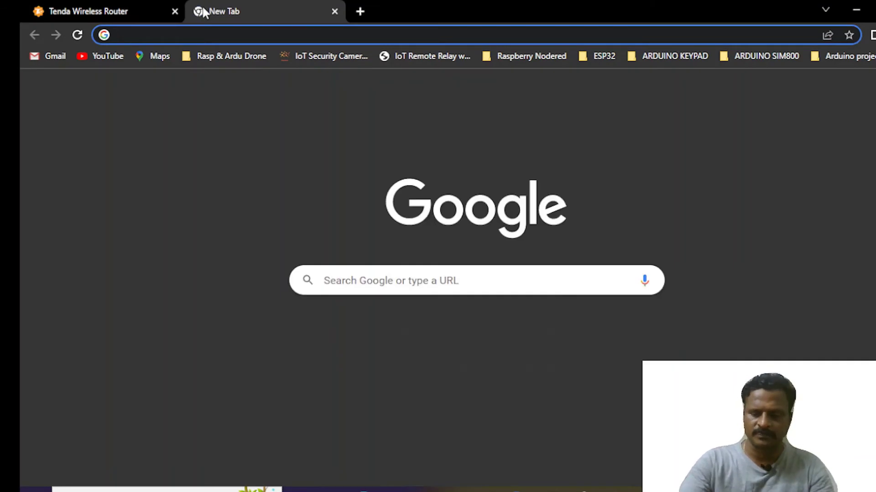
text(192.168.0.1)
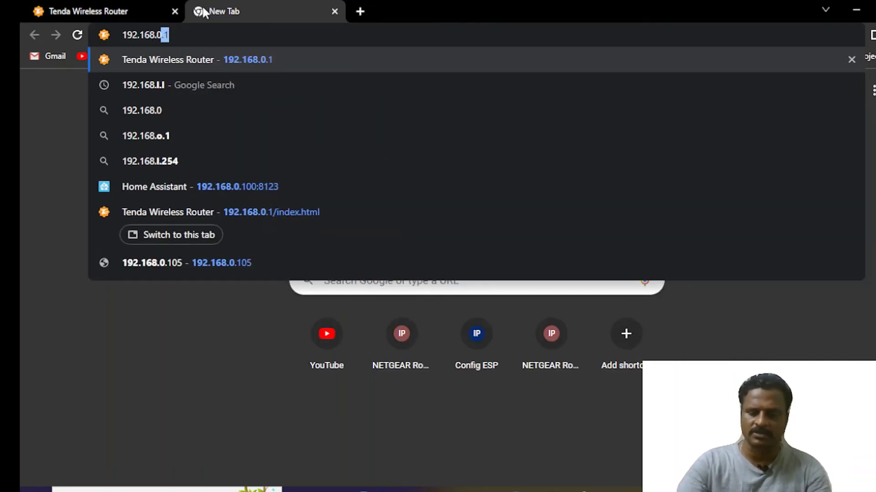
text(02:8123)
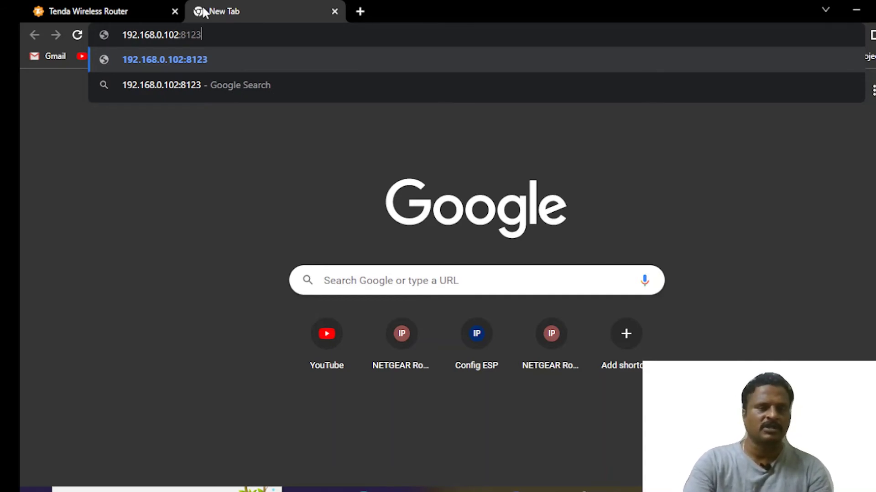
key(Return)
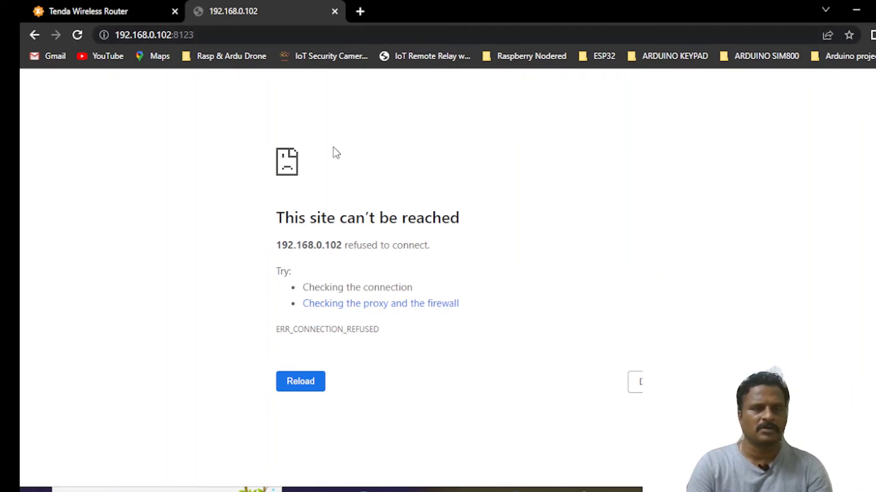
Reload 192.168.0.102:8123 until the Home Assistant onboarding page appears.
click(77, 35)
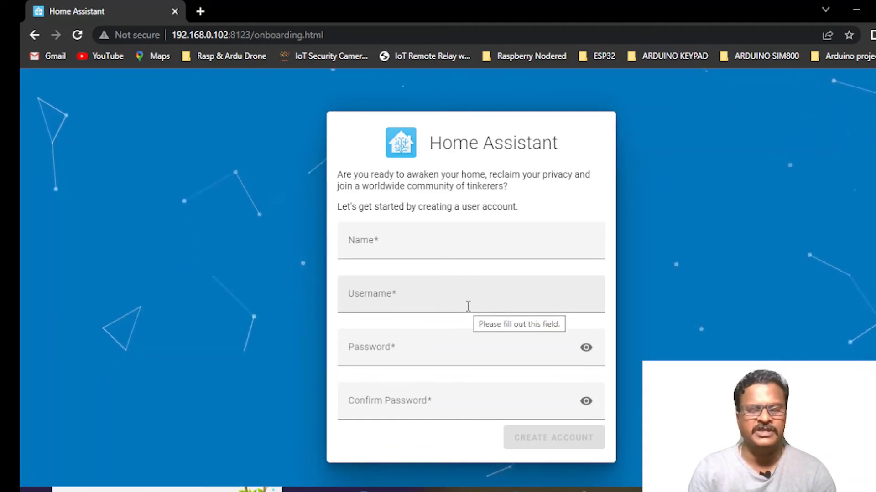
Create the owner account with the owner's name and a matching password and confirmation.
click(441, 252)
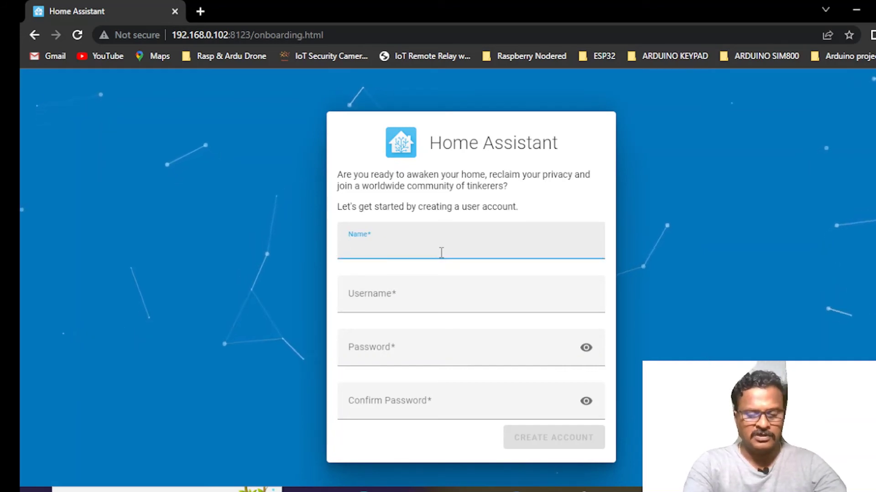
text(K)
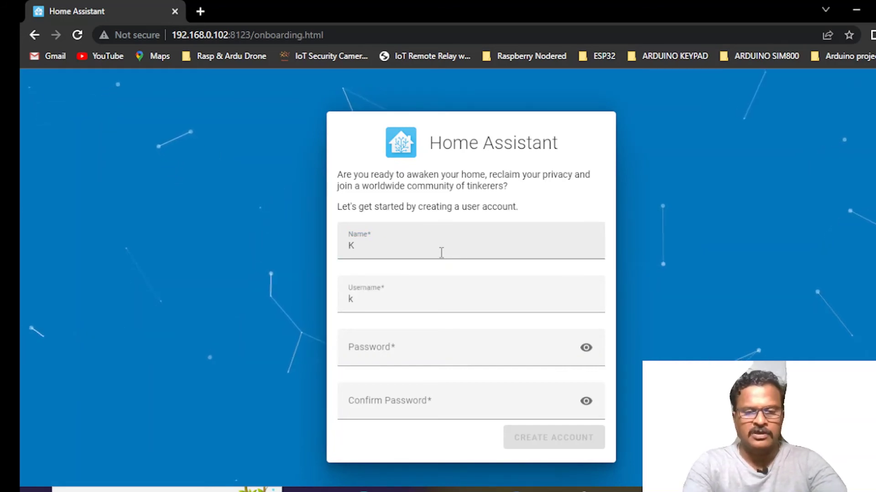
click(442, 253)
text(I)
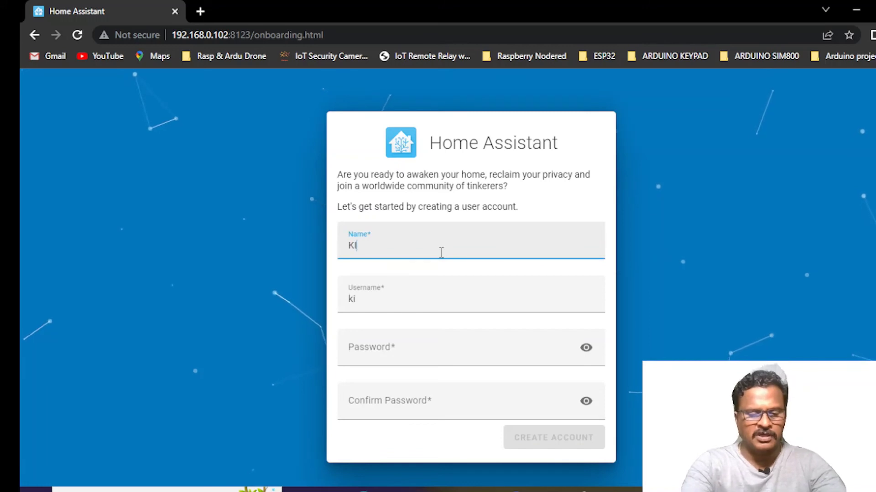
text(SHORE)
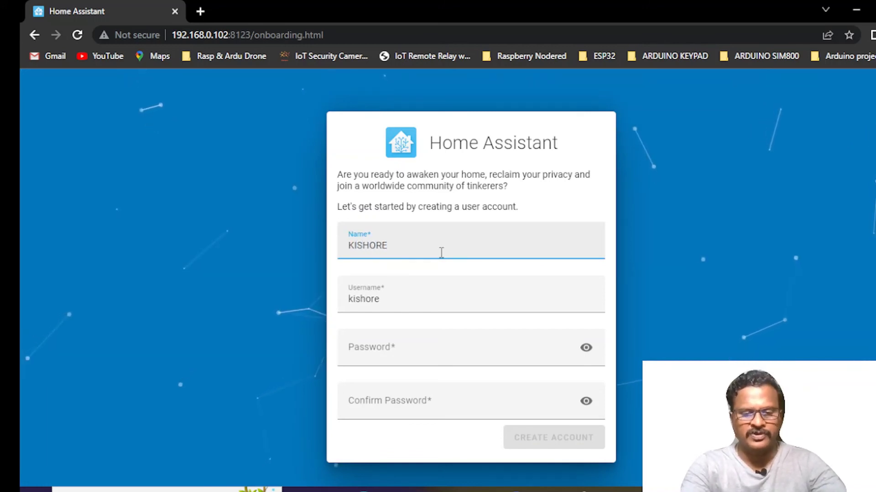
text(TARAN)
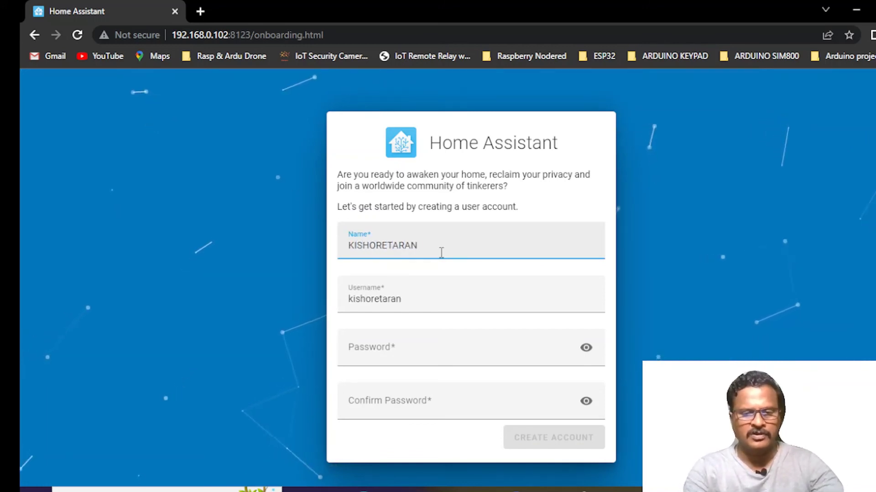
key(Tab)
key(Tab)
text(1234)
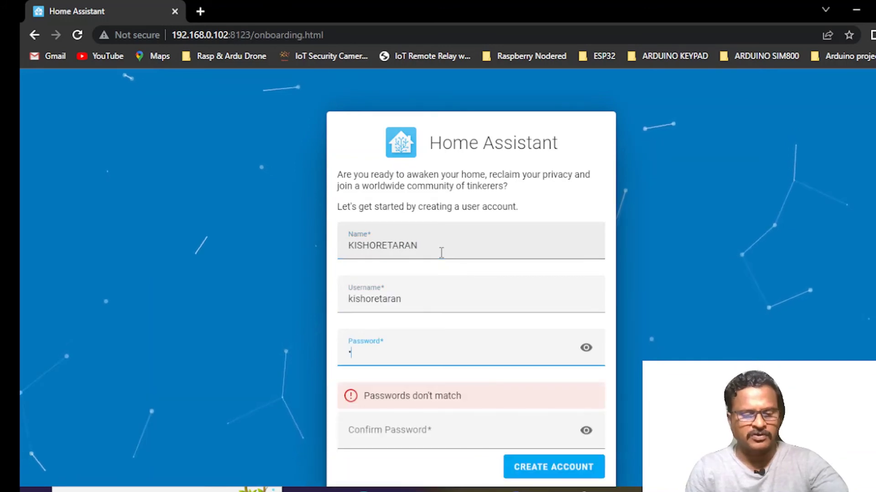
text(56)
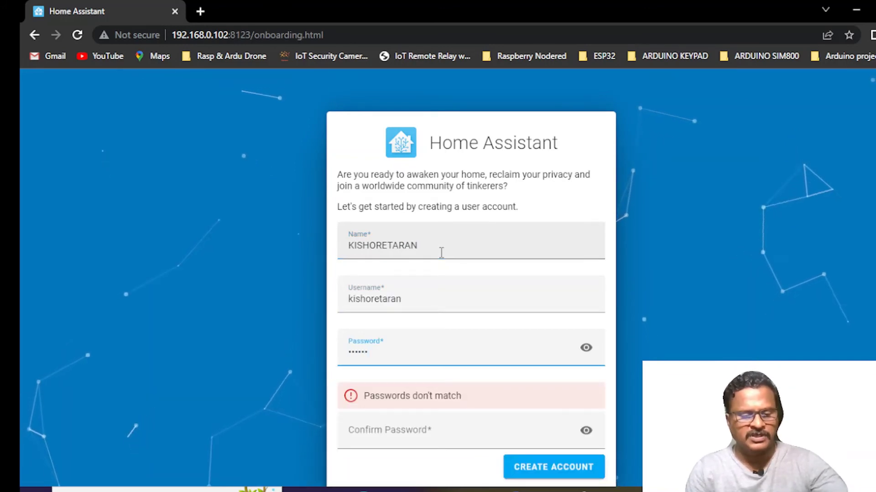
key(Tab)
text(12345)
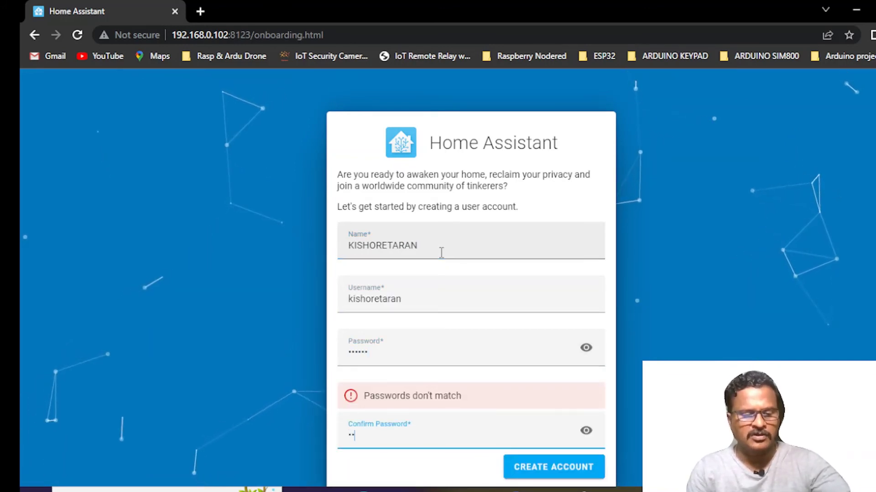
text(6)
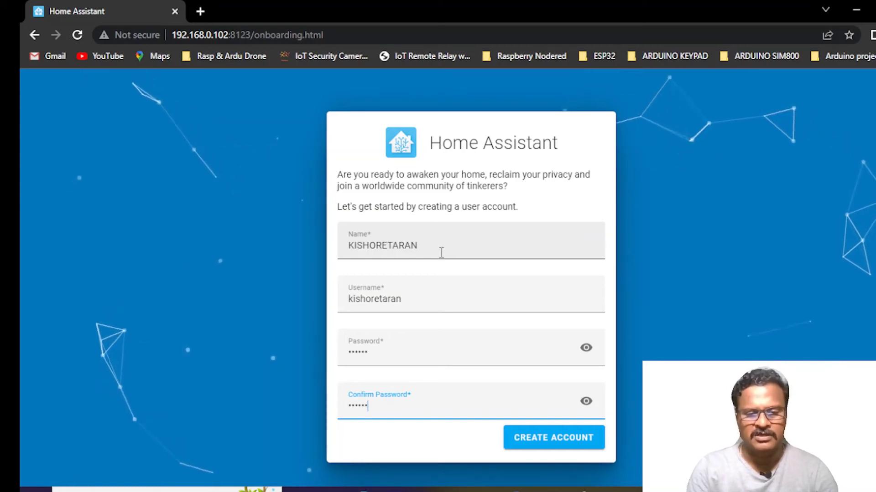
click(569, 440)
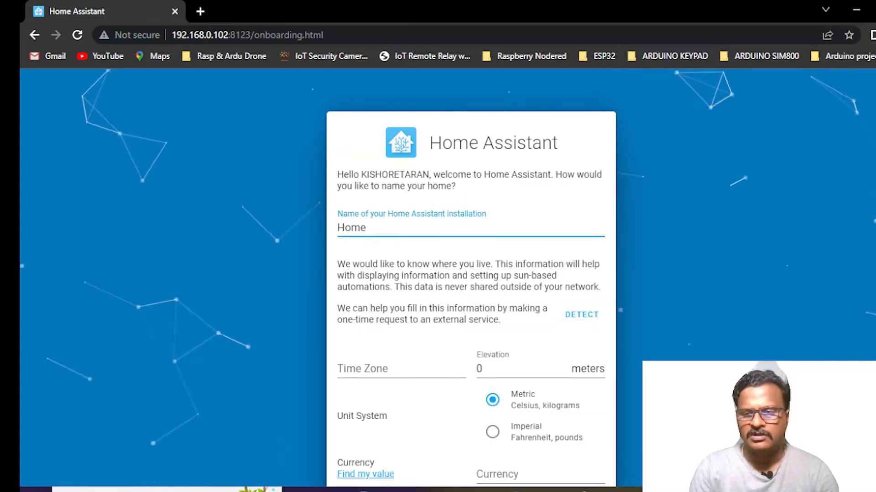
Set the home's time zone to Asia/Calcutta and submit the home details.
scroll(726, 350, down, 1)
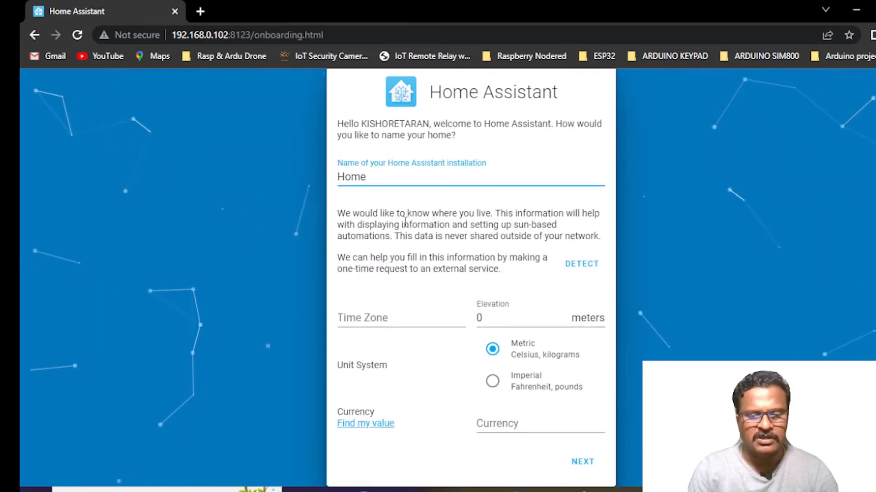
click(458, 322)
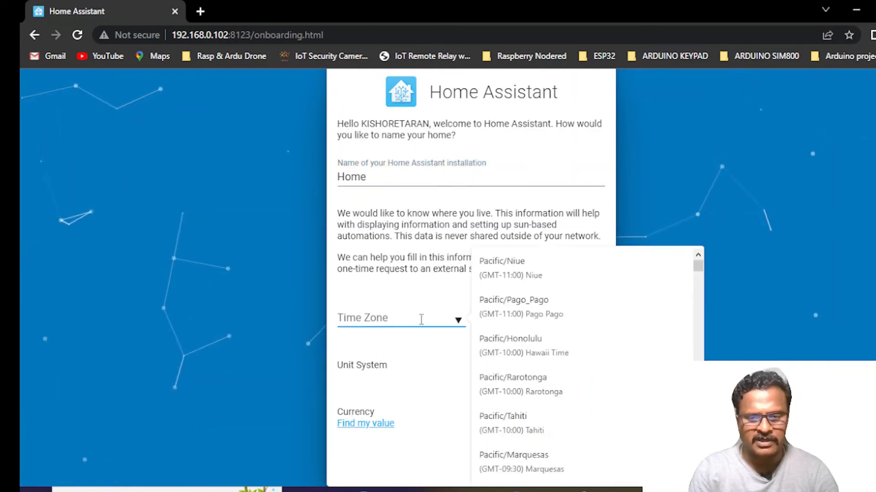
text(CAL)
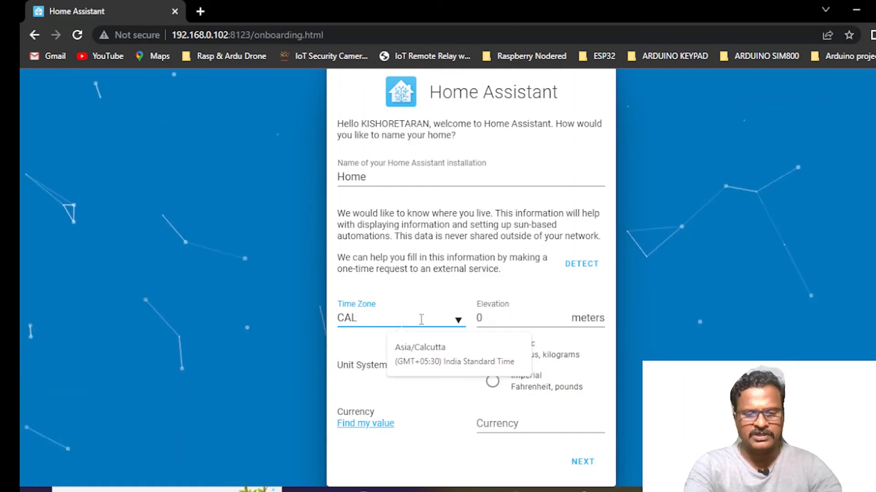
click(438, 348)
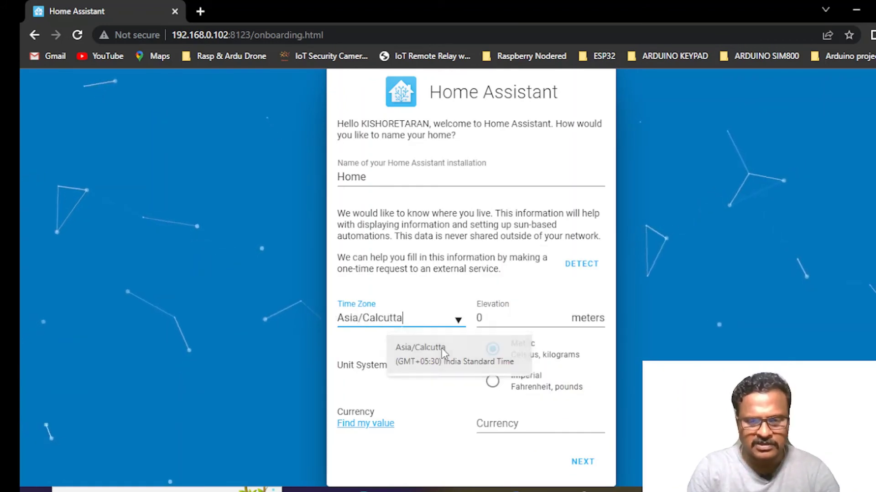
click(582, 462)
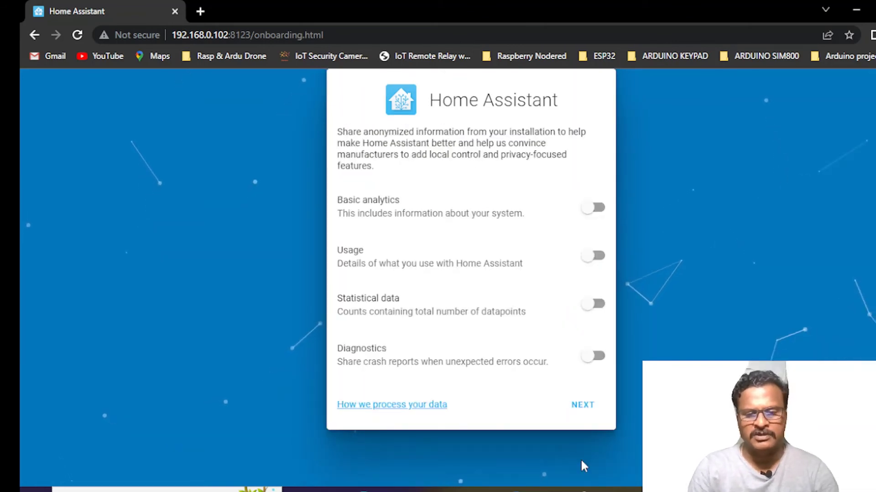
Skip analytics sharing and finish onboarding to reach the Home overview dashboard.
click(583, 405)
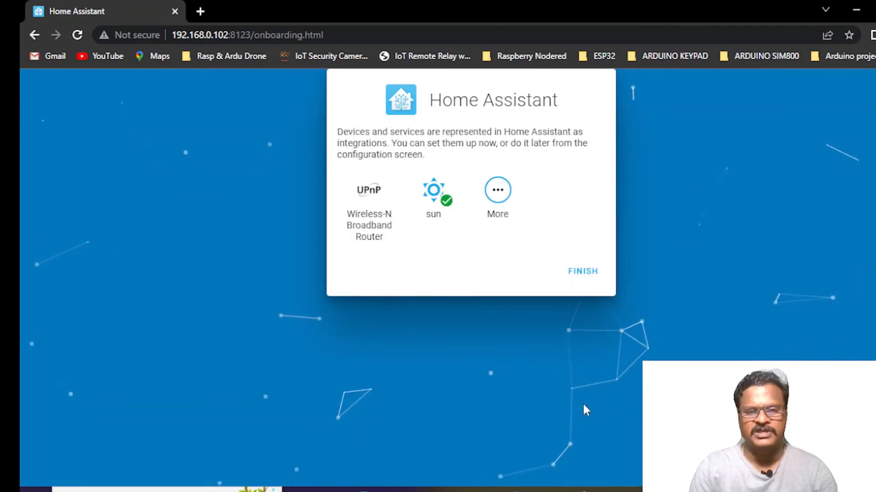
click(584, 272)
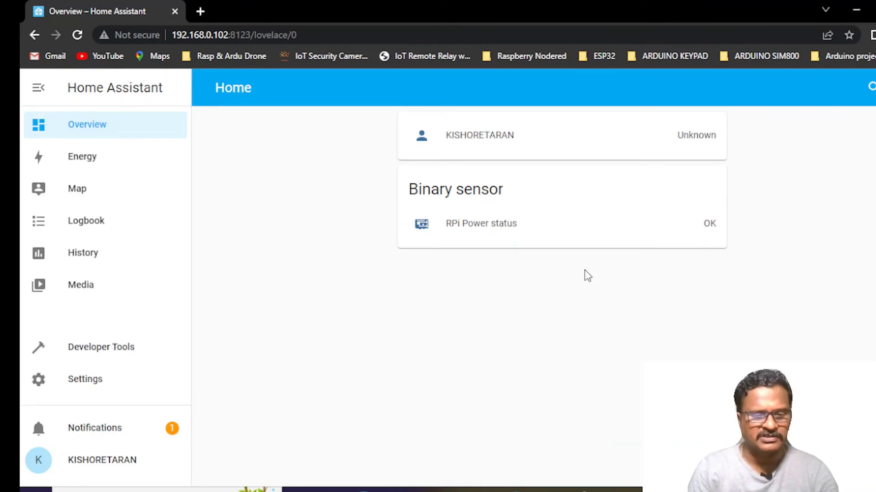
Switch the user profile's theme to Dark.
click(110, 463)
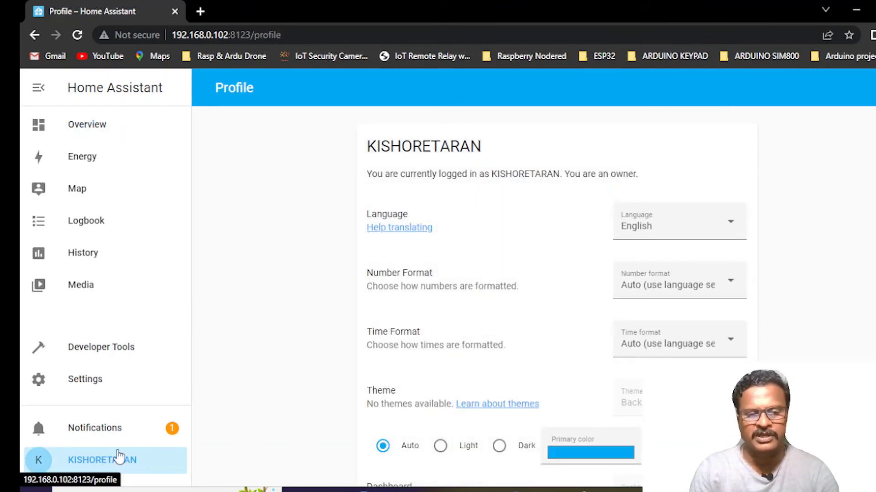
scroll(556, 296, down, 3)
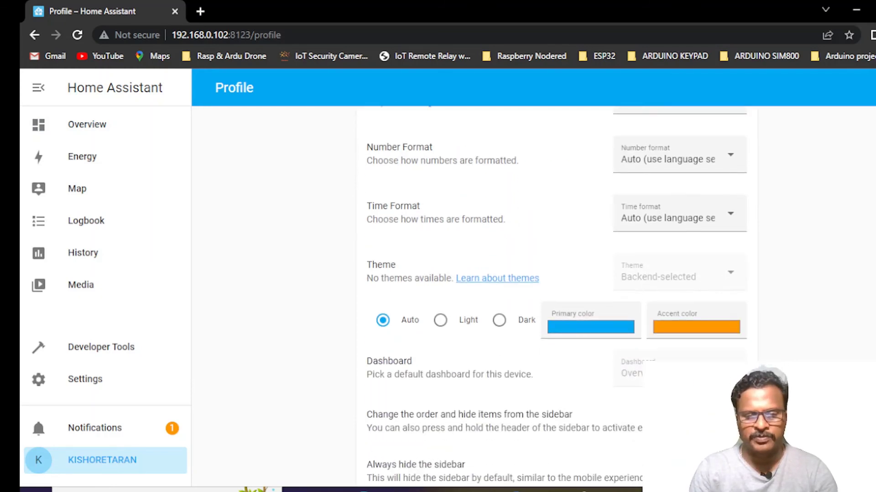
scroll(556, 296, down, 2)
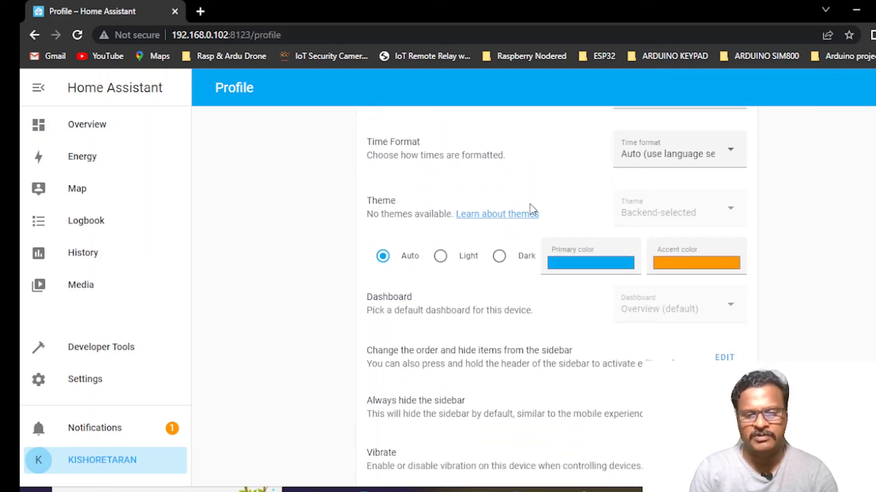
click(500, 257)
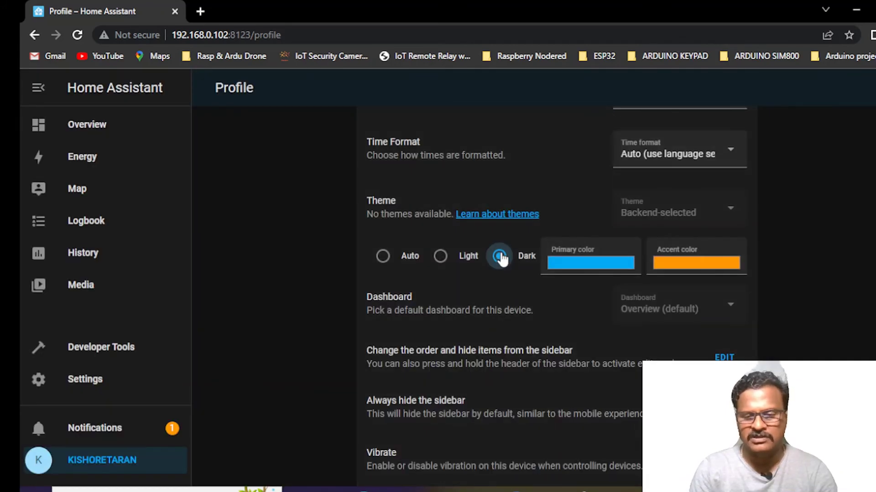
scroll(557, 297, down, 20)
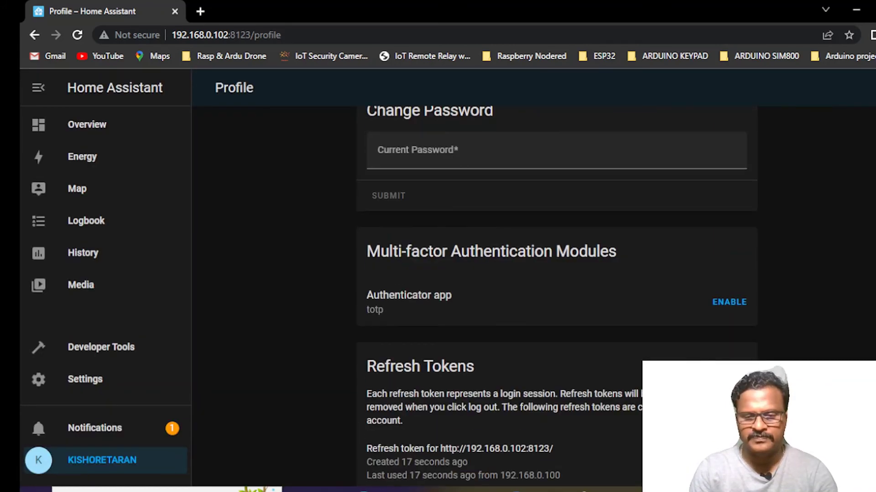
Return to the Home overview dashboard, then go to Settings.
scroll(556, 296, up, 20)
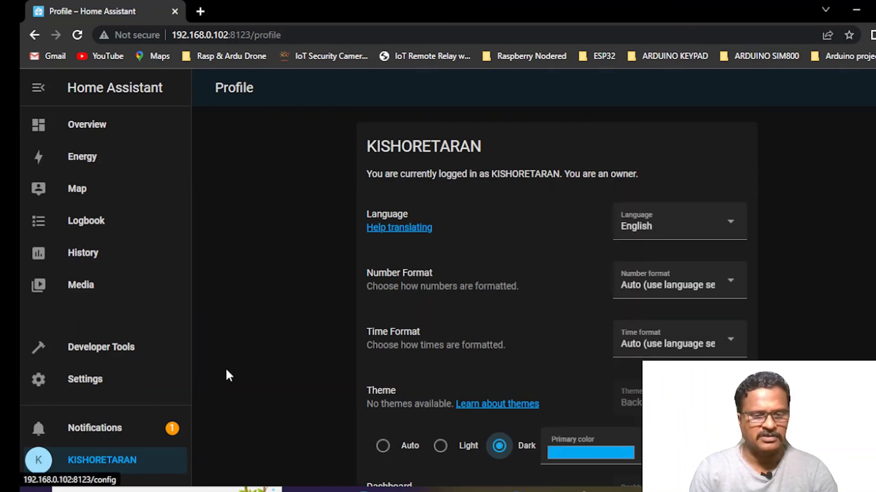
click(109, 130)
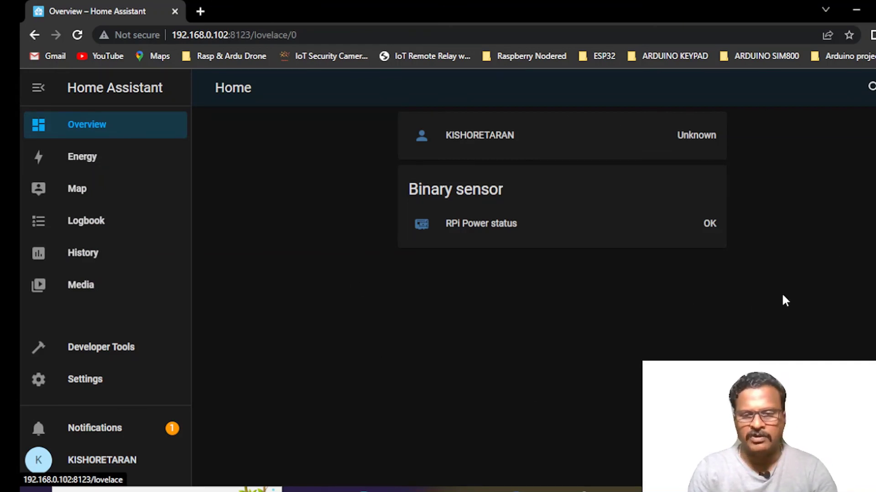
click(87, 387)
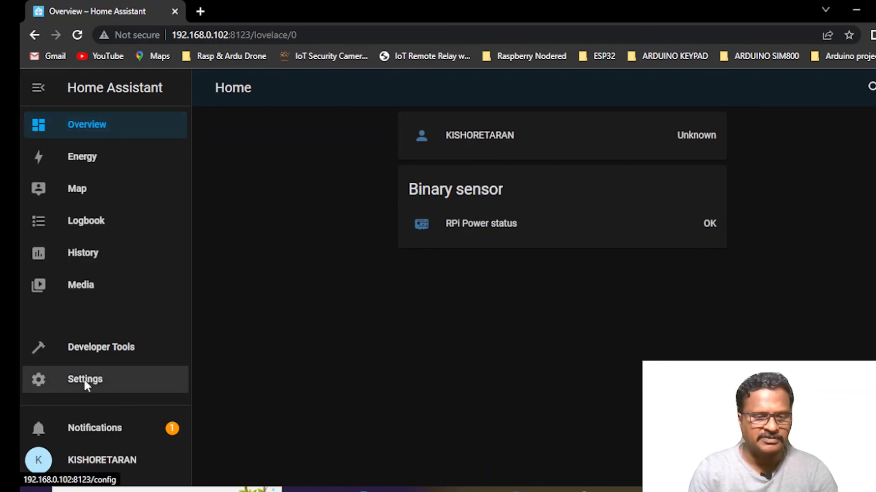